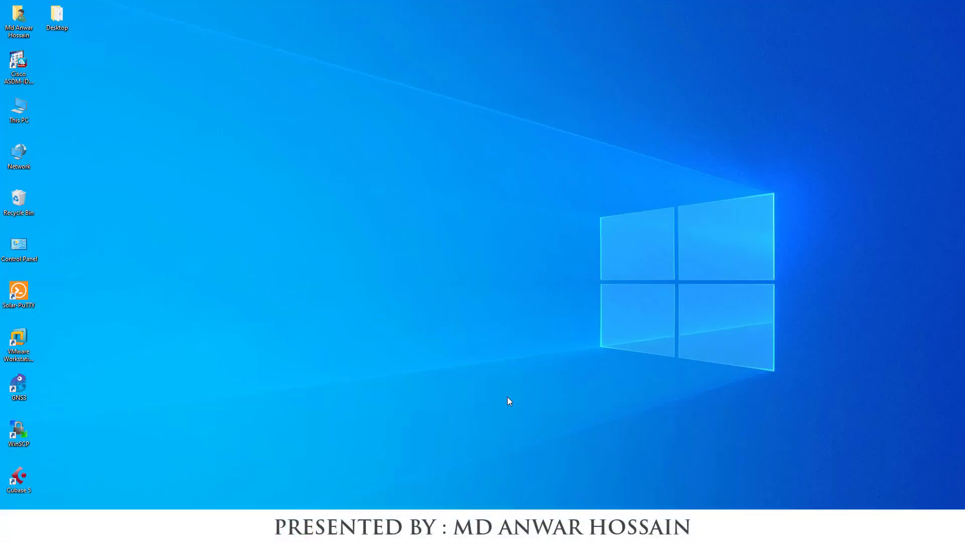
- Launch GNS3 and confirm the local server and GNS3 VM (2.2.8, Linux) are running
double_click(22, 394)
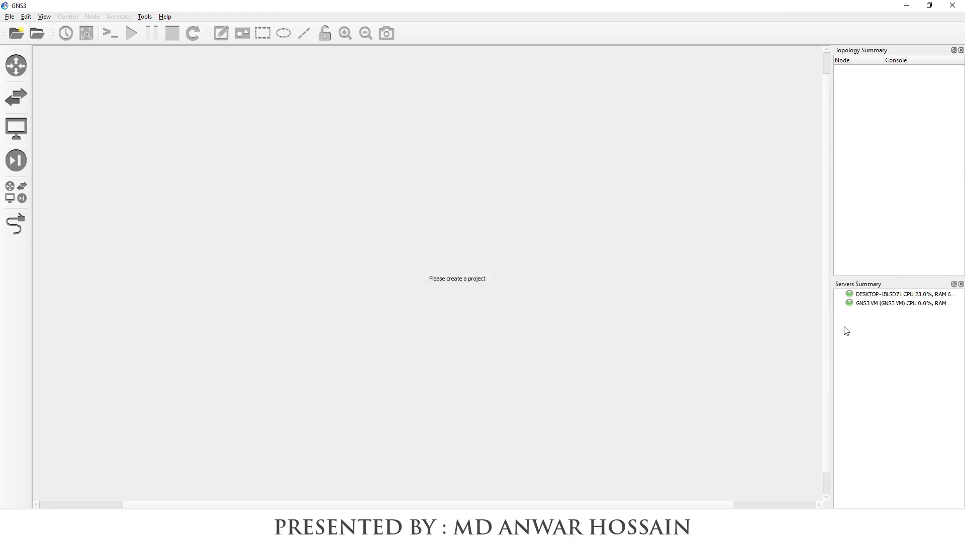
click(874, 295)
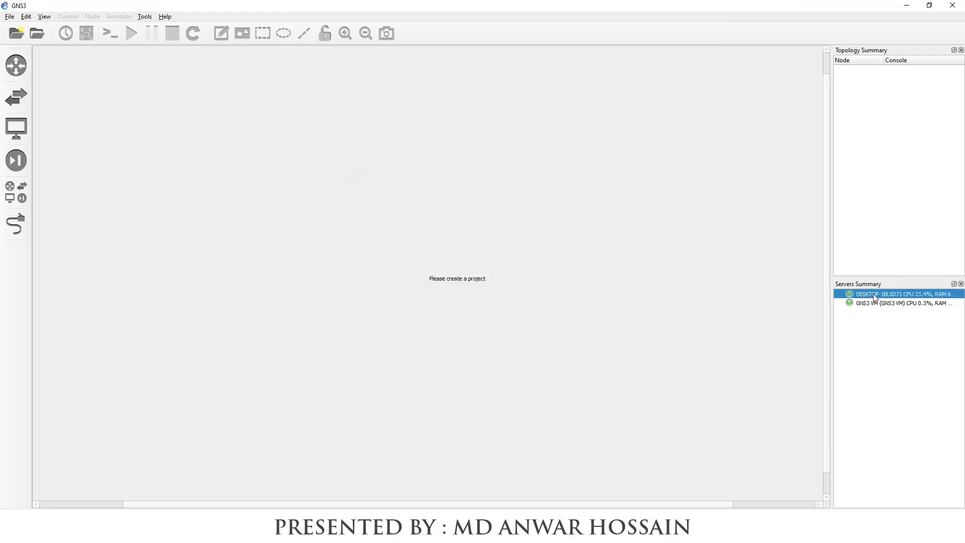
click(897, 304)
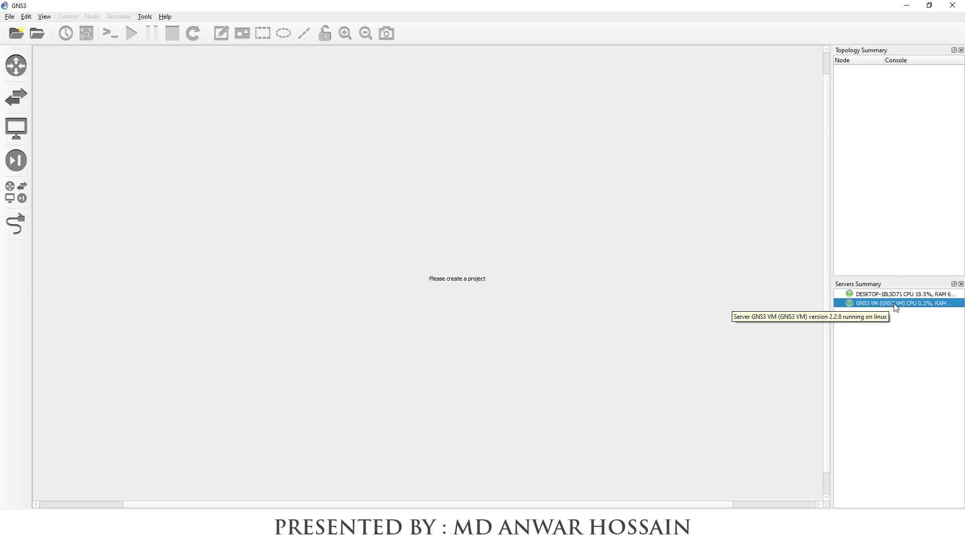
- In Preferences under QEMU > Qemu VMs, start a new QEMU VM template
click(25, 16)
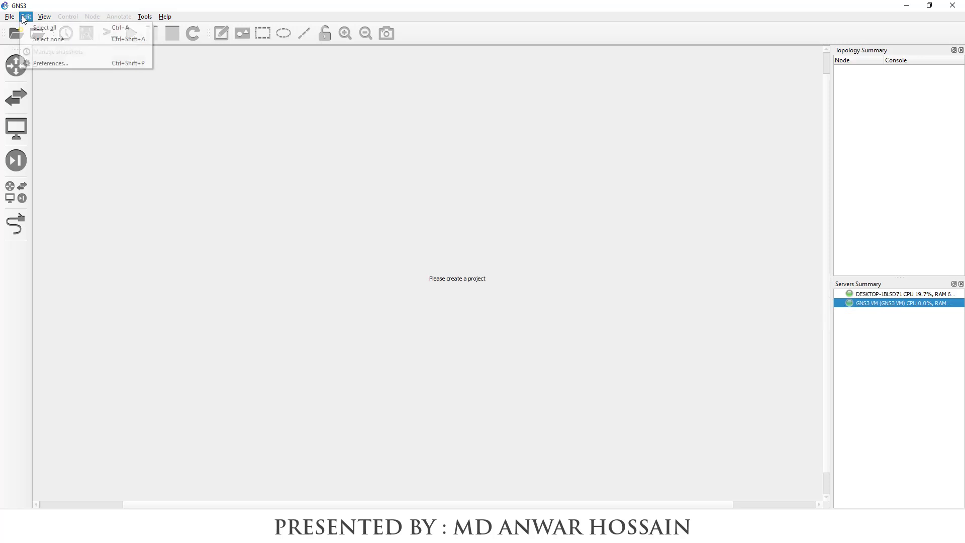
click(49, 63)
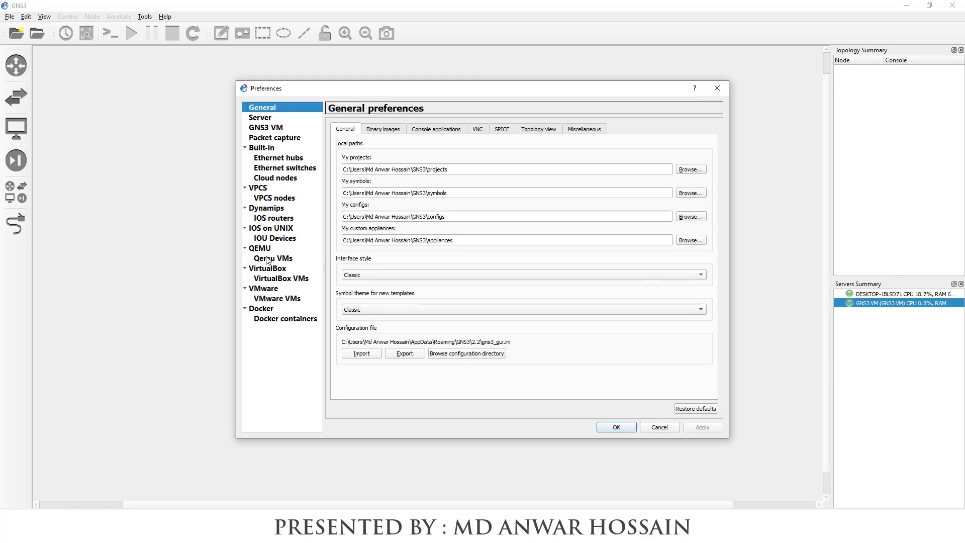
click(269, 258)
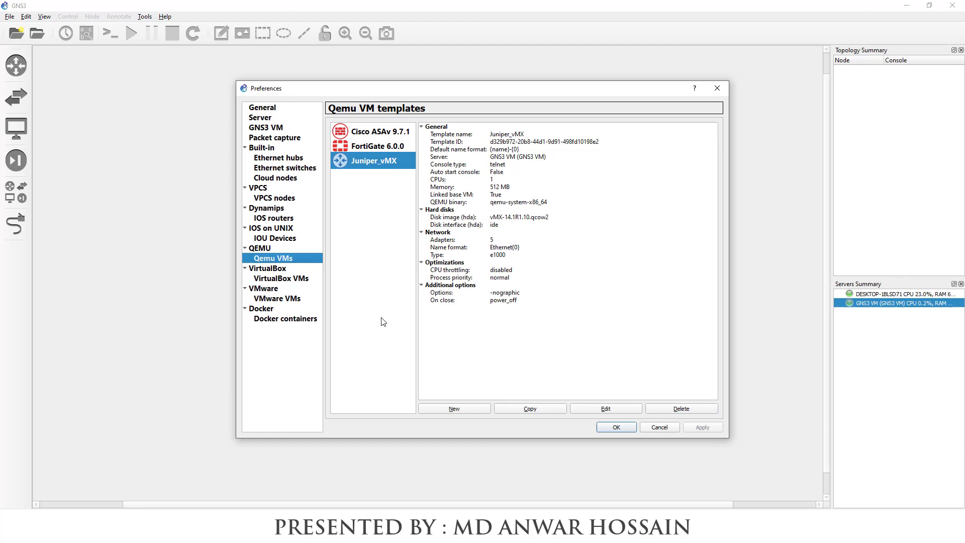
click(457, 409)
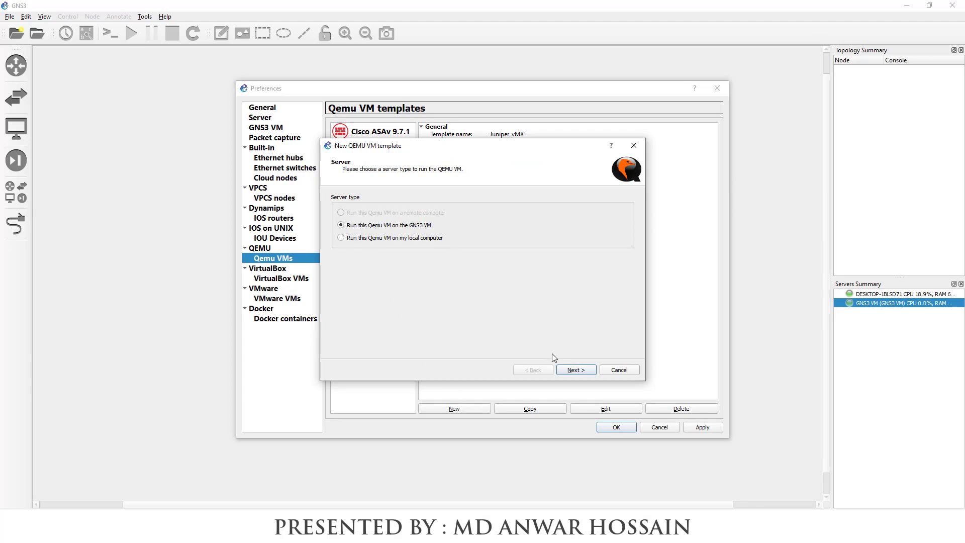
- Keep the template on the GNS3 VM and name it Windows 7
click(573, 369)
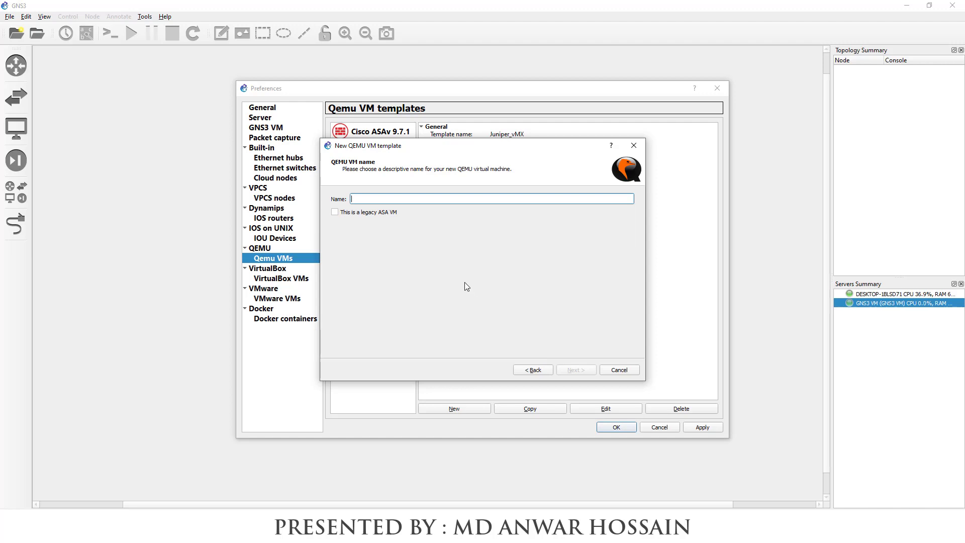
text(Windows 7)
click(574, 371)
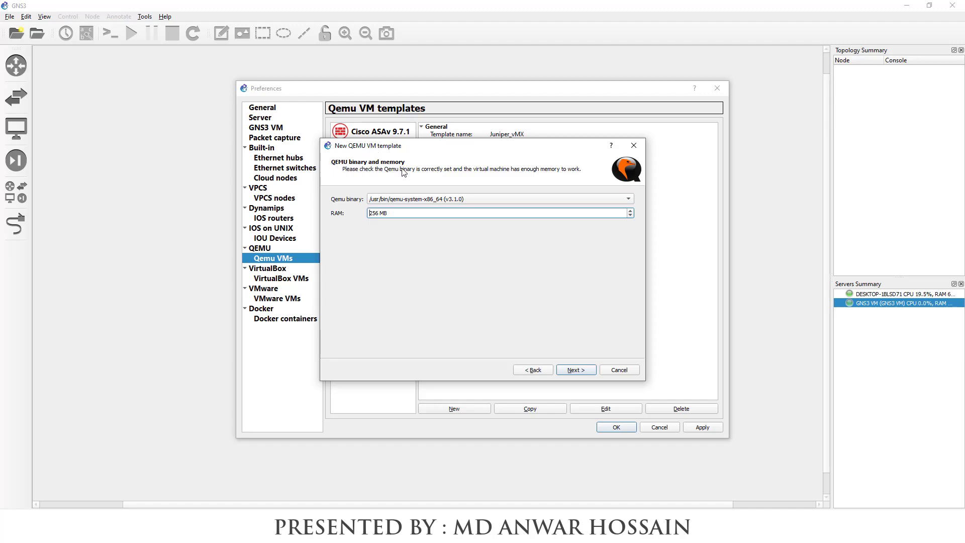
- Set the template's RAM to 1024 MB and its console type to vnc
double_click(376, 213)
text(1024)
click(574, 374)
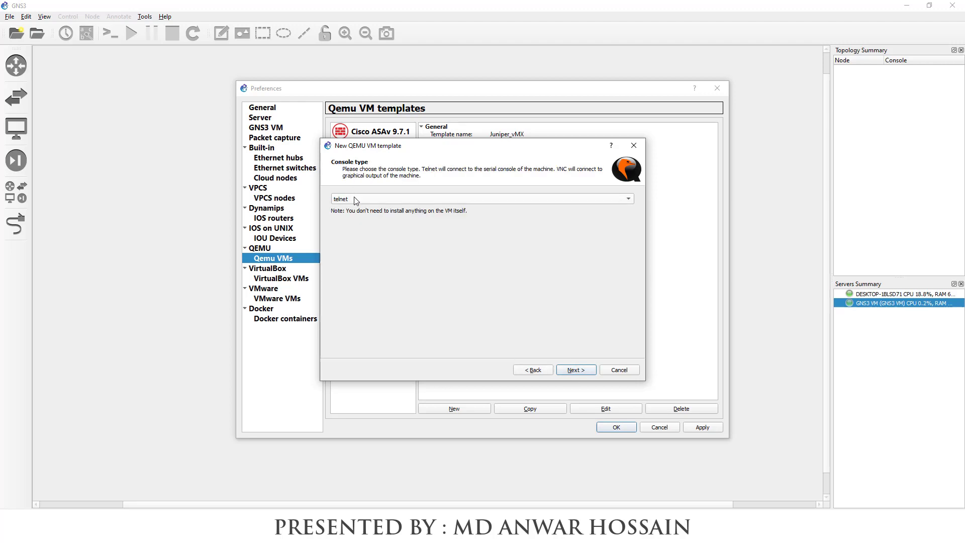
click(584, 200)
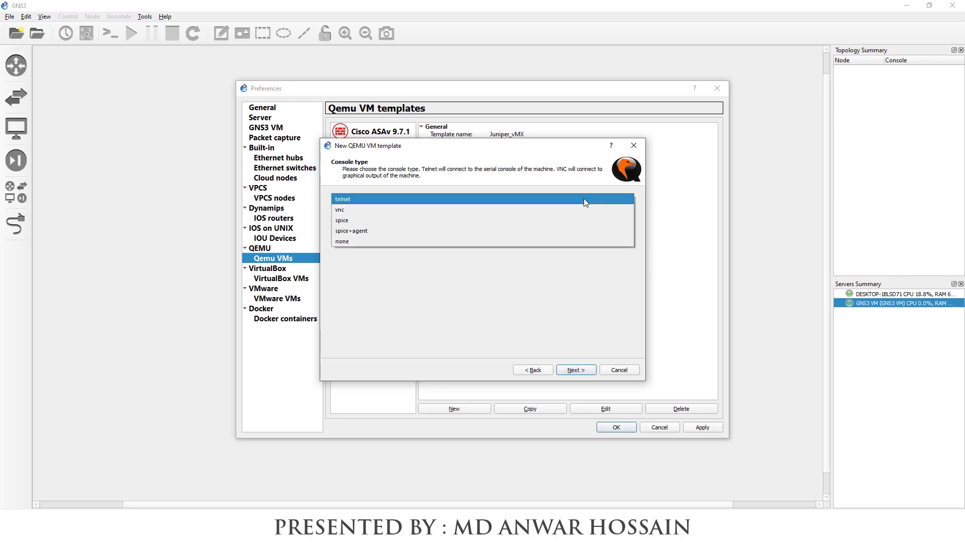
click(370, 211)
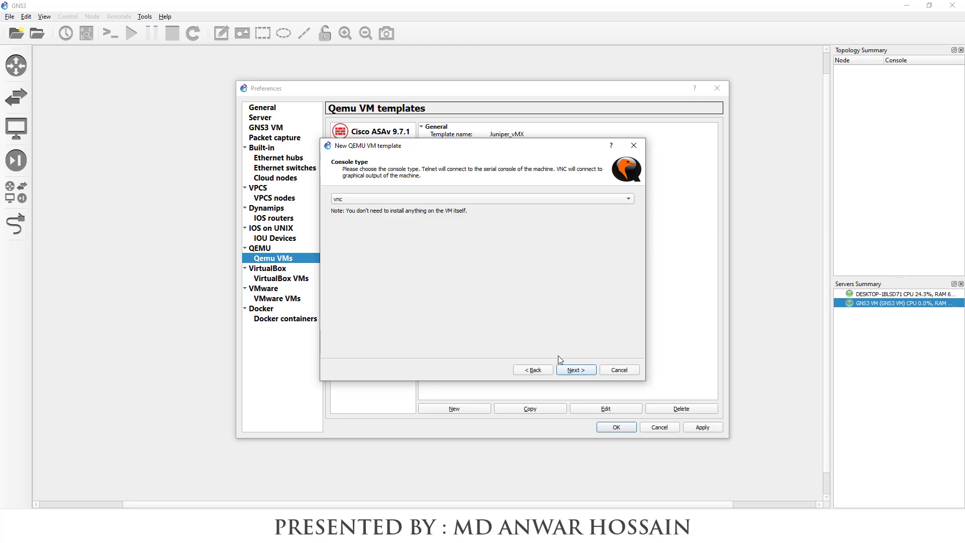
click(584, 371)
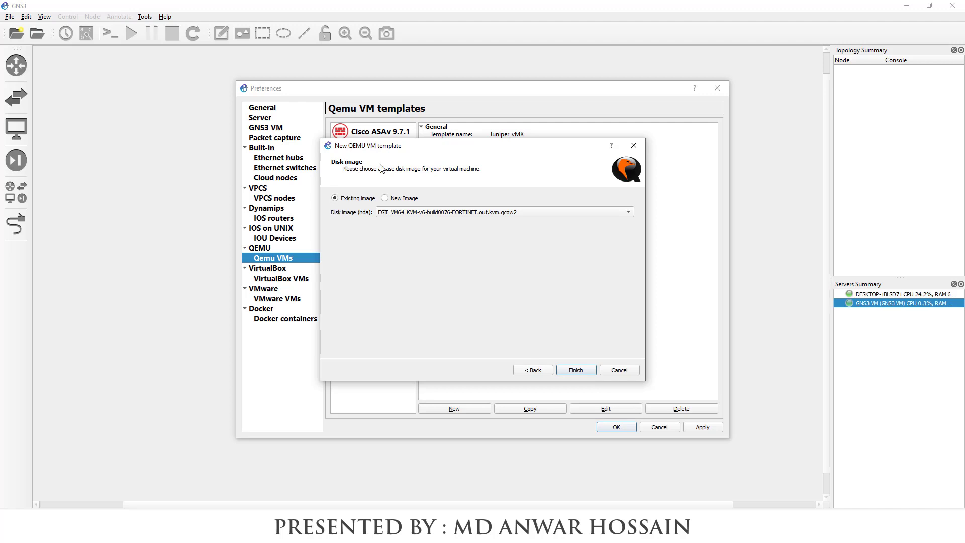
- Choose a new image and upload Windows _7.qcow2 from the Windows 7\Windows 7 folder as hda
click(404, 201)
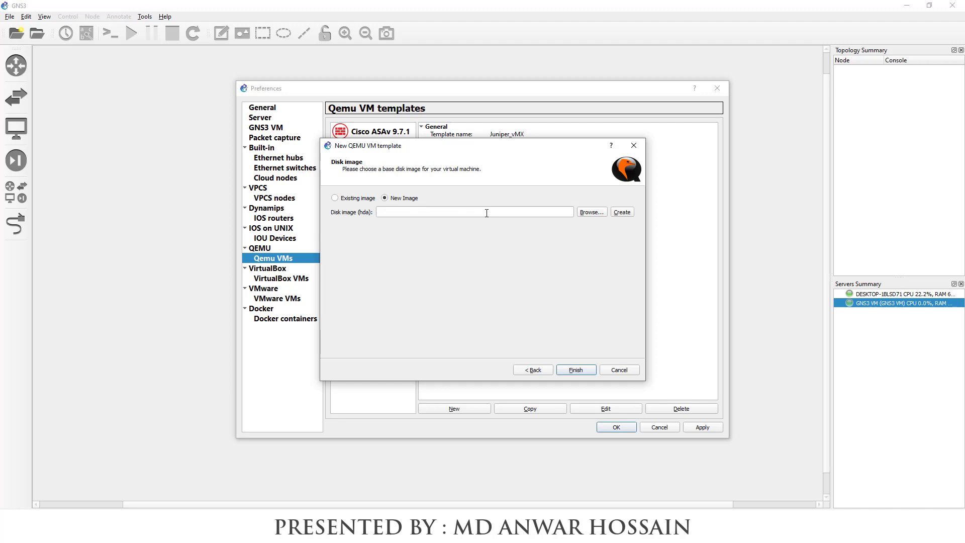
click(588, 212)
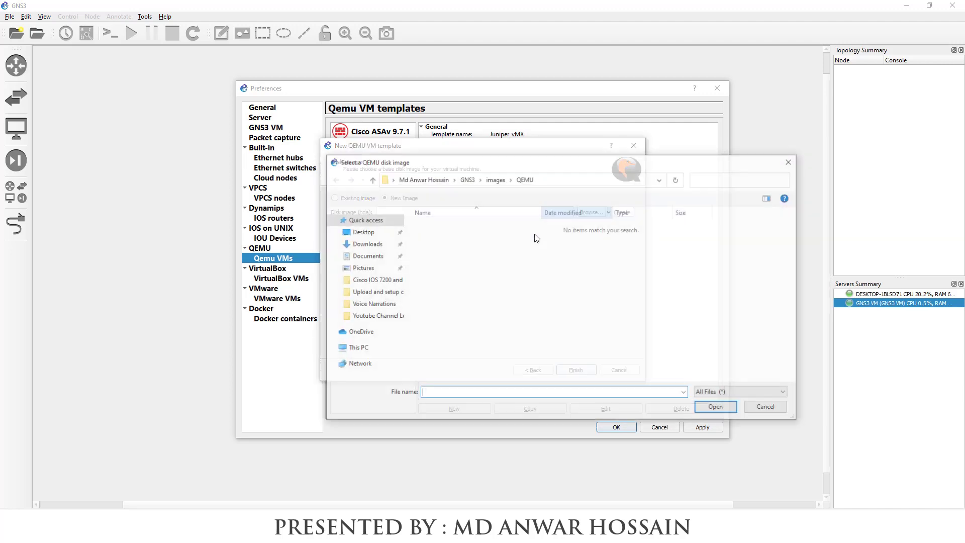
click(743, 196)
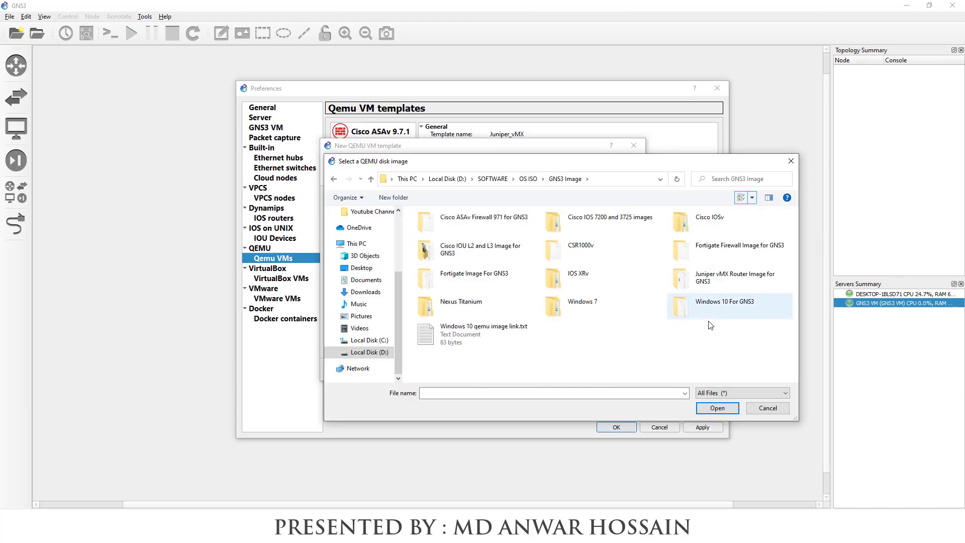
double_click(586, 305)
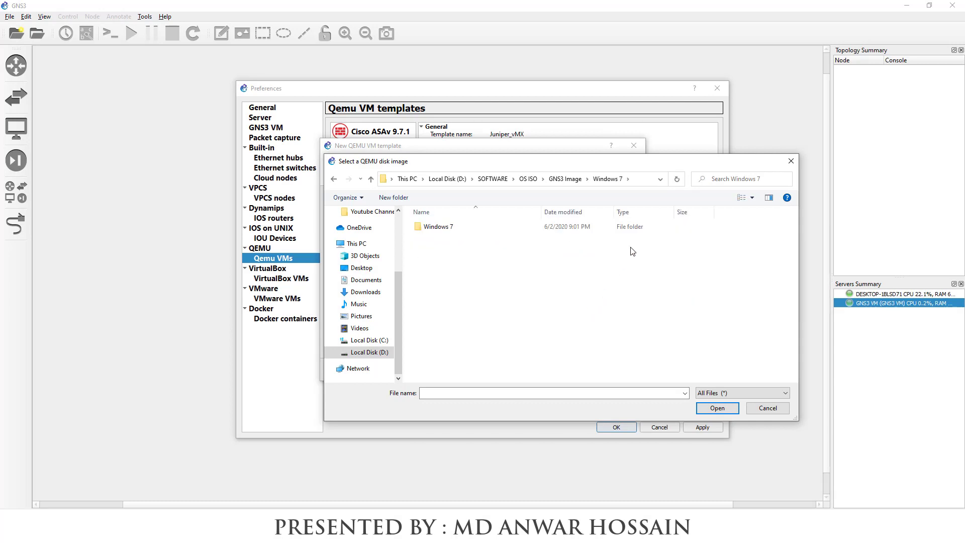
click(619, 230)
double_click(620, 233)
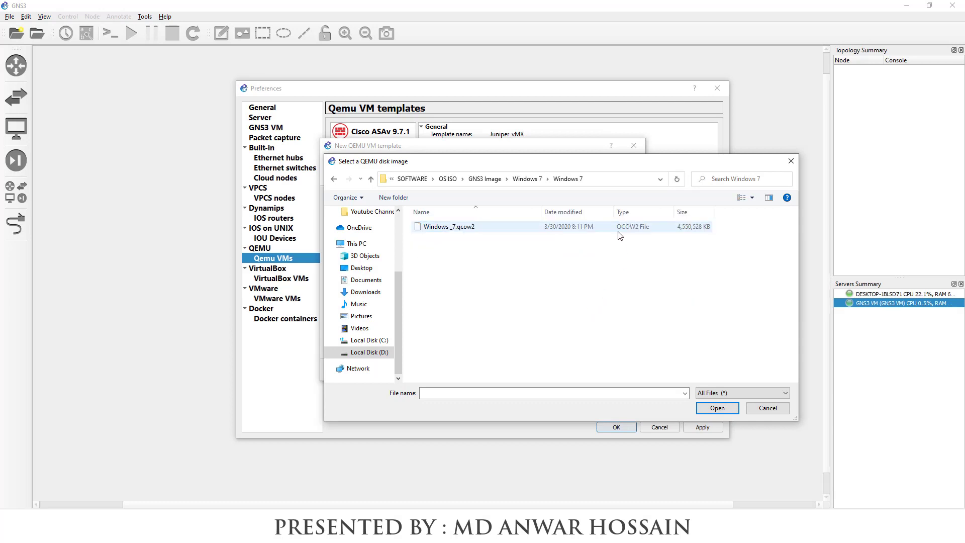
click(741, 197)
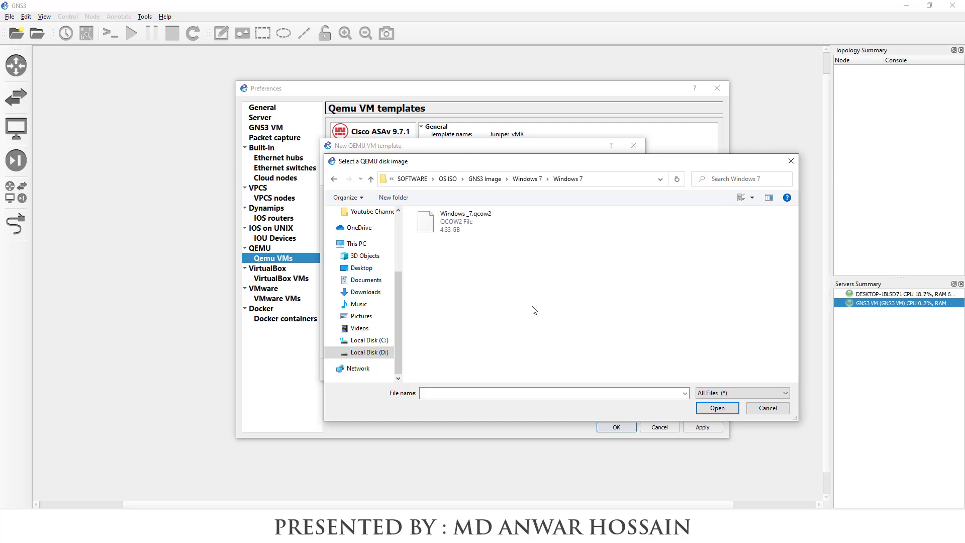
click(454, 227)
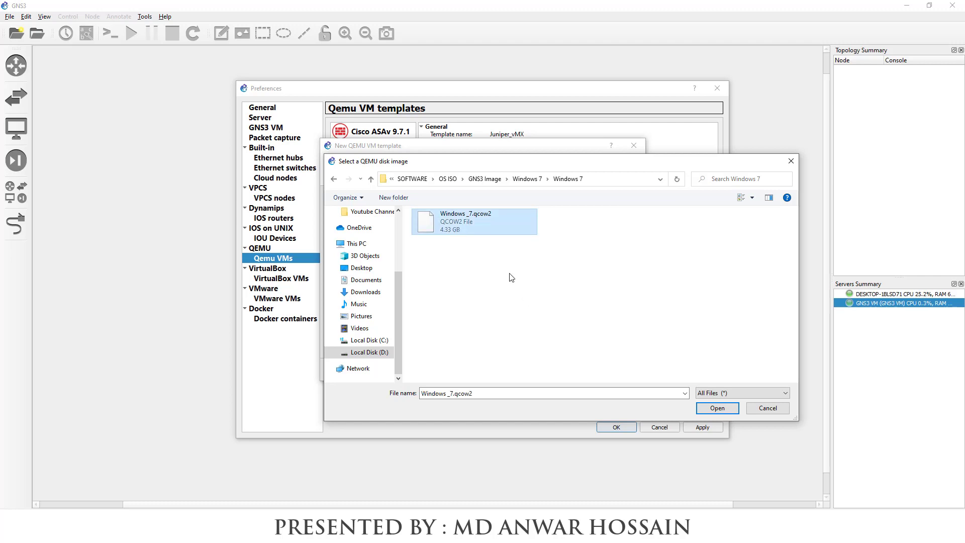
click(717, 409)
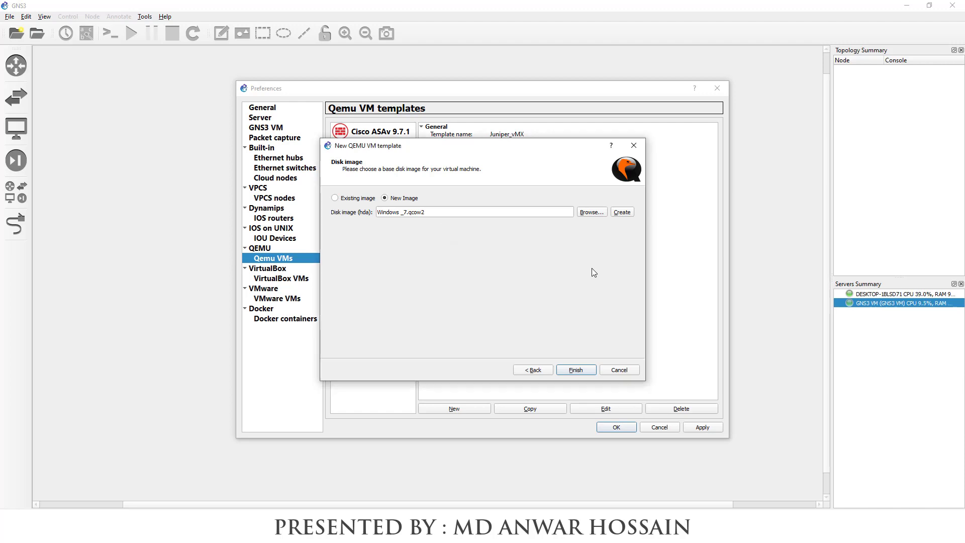
- Finish the Windows 7 template, then apply and close Preferences
click(576, 374)
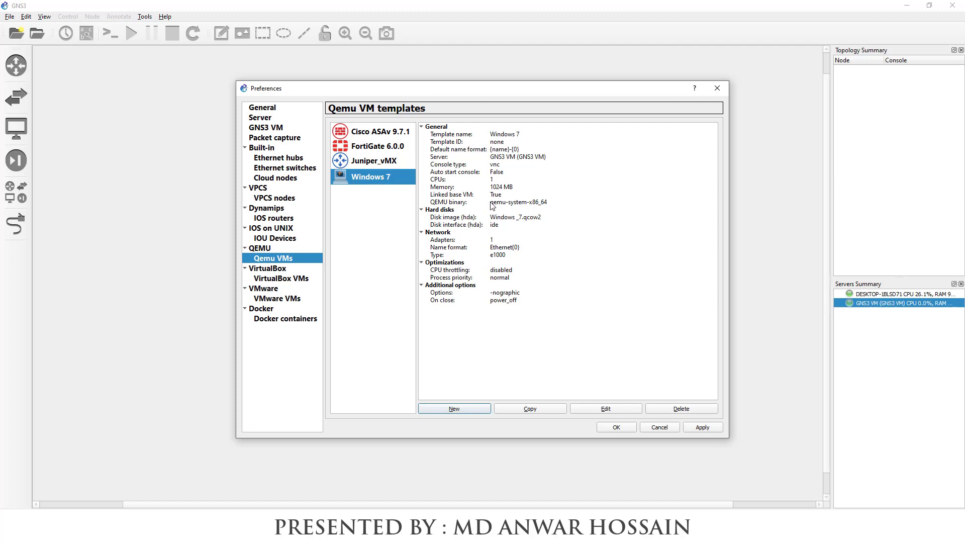
click(709, 427)
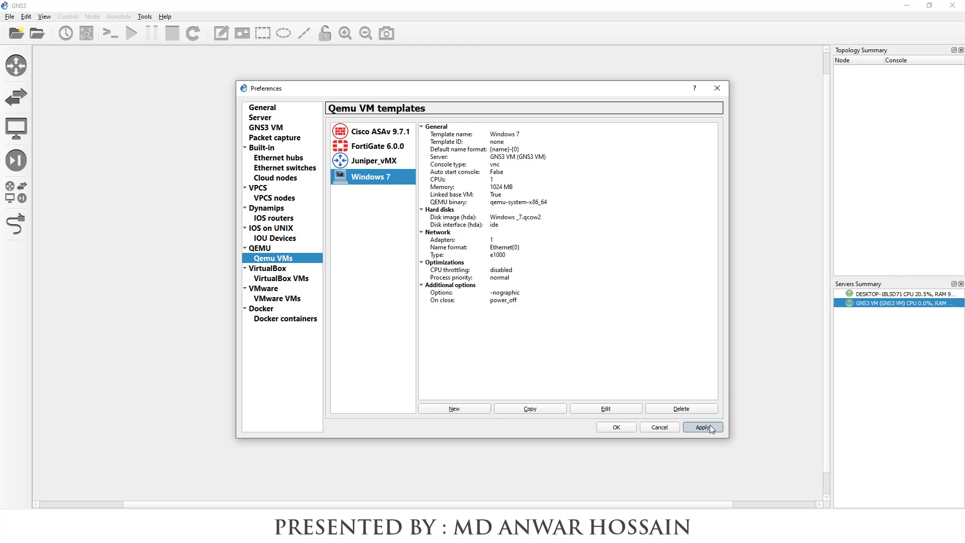
click(612, 426)
- Create a new blank project named 'Windows 7 Test'
click(10, 17)
click(30, 28)
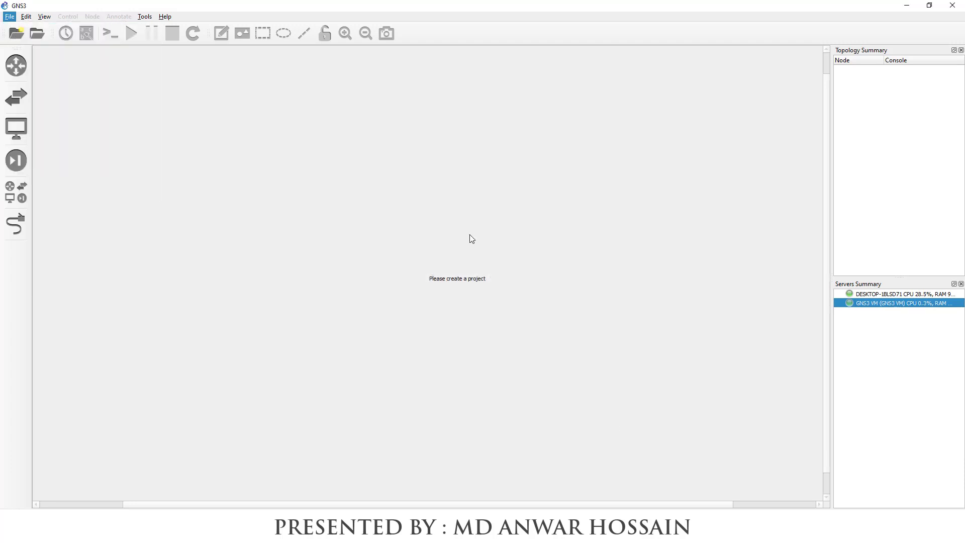
text(Windows 7 Test)
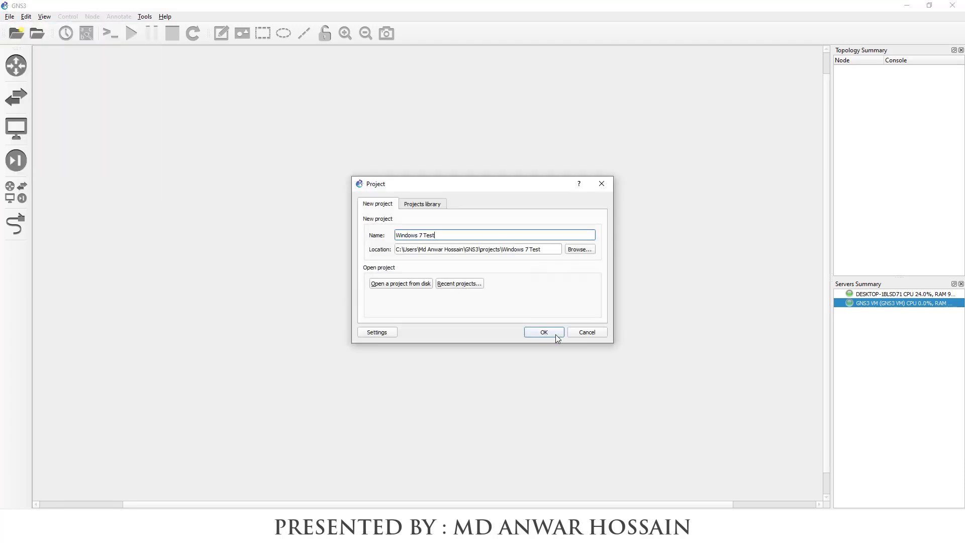
click(556, 335)
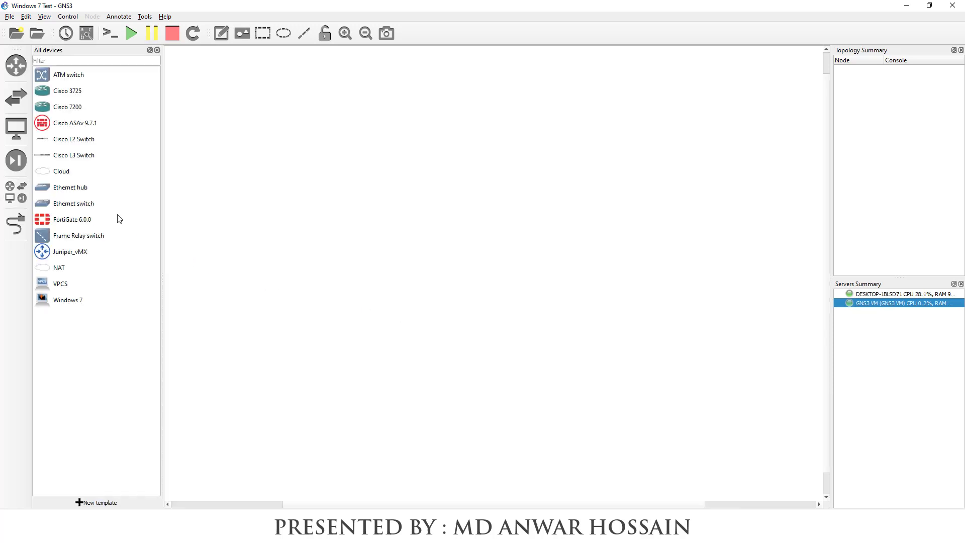
- Place a Windows7-1 node and, above it, a Cloud1 node hosted on the GNS3 VM
click(96, 300)
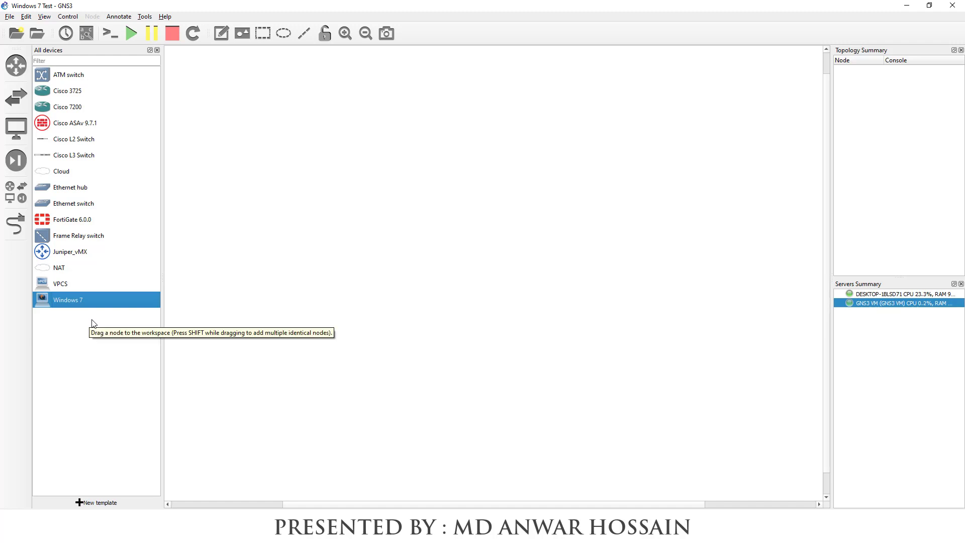
drag(63, 306, 495, 302)
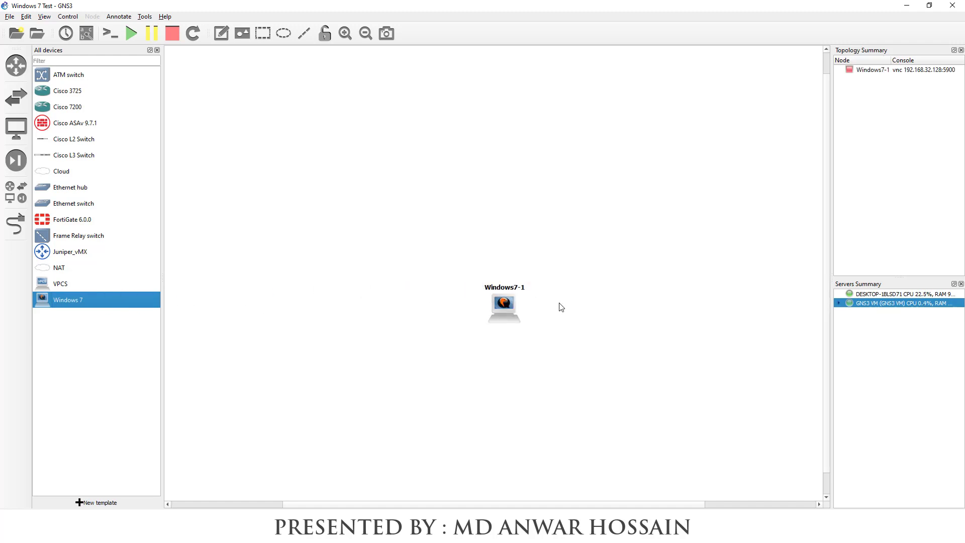
drag(61, 172, 444, 187)
click(501, 264)
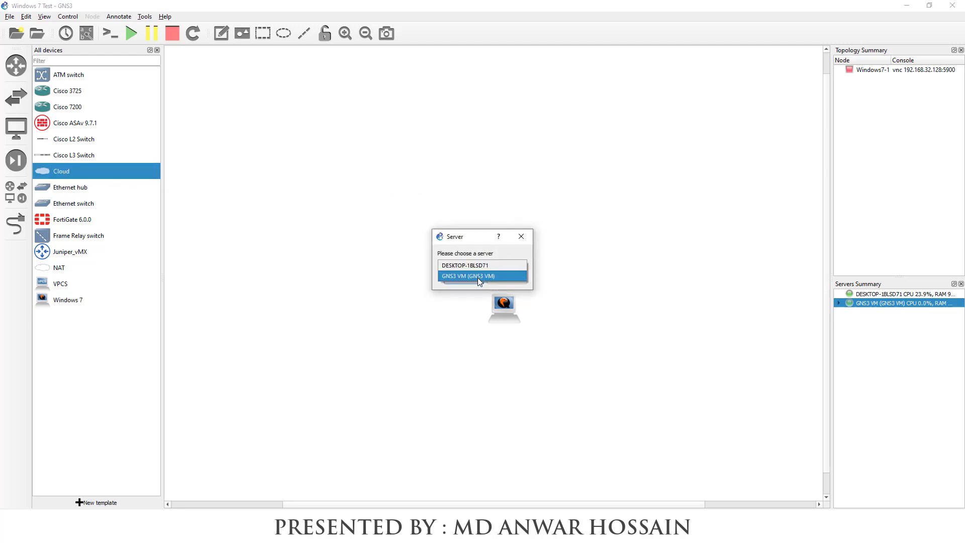
click(477, 276)
click(465, 280)
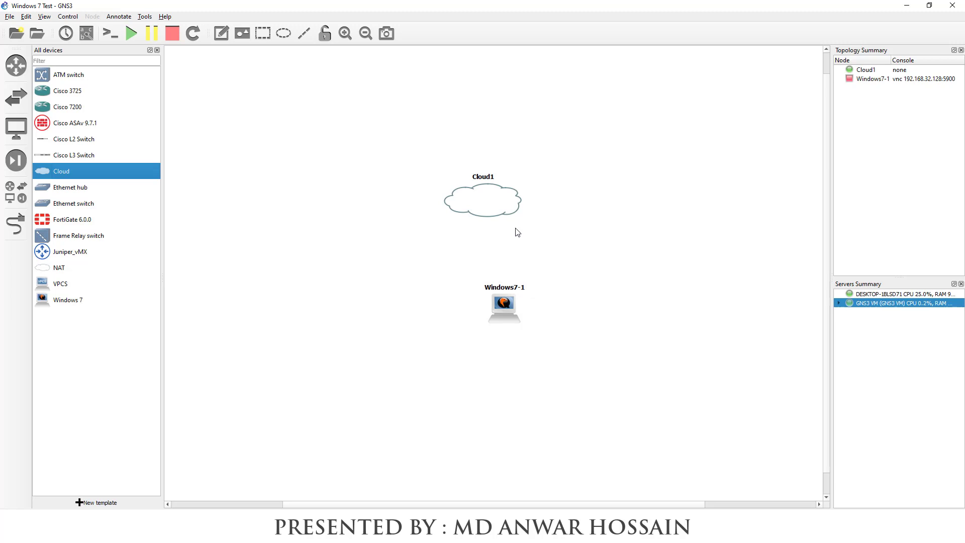
drag(502, 216, 433, 209)
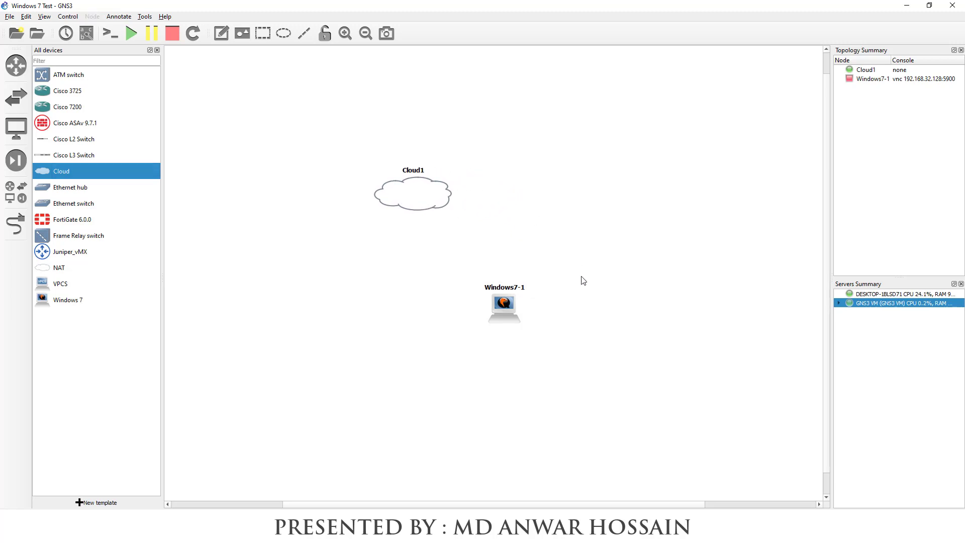
- Link Windows7-1's Ethernet0 to Cloud1's eth0
click(14, 224)
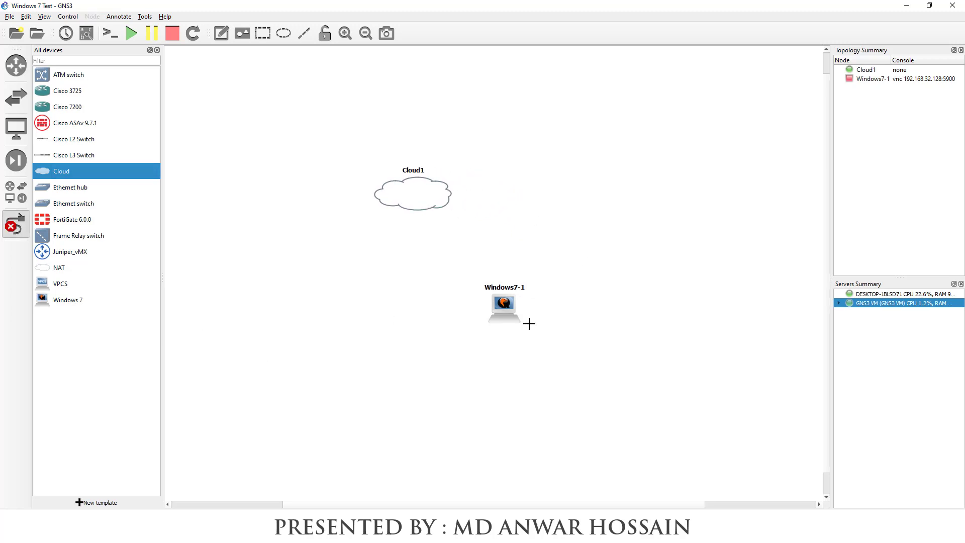
click(509, 307)
click(518, 312)
click(429, 196)
click(433, 201)
click(9, 234)
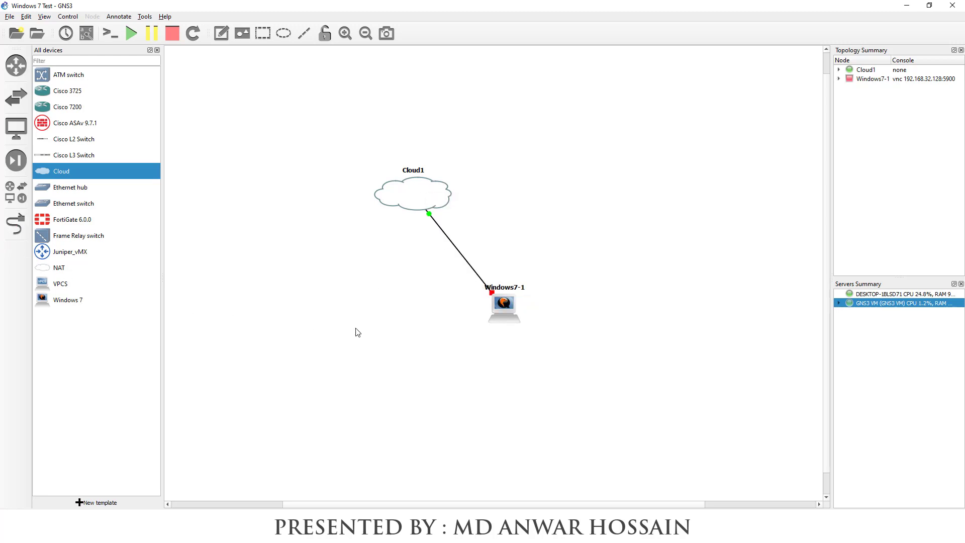
- Start Windows7-1 and bring up its VNC console showing the Windows 7 login screen
right_click(508, 305)
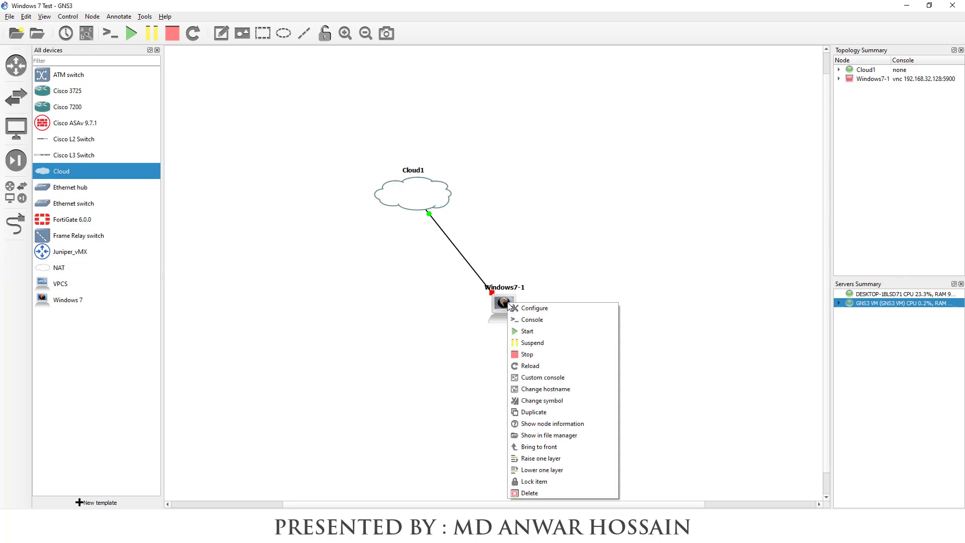
click(519, 332)
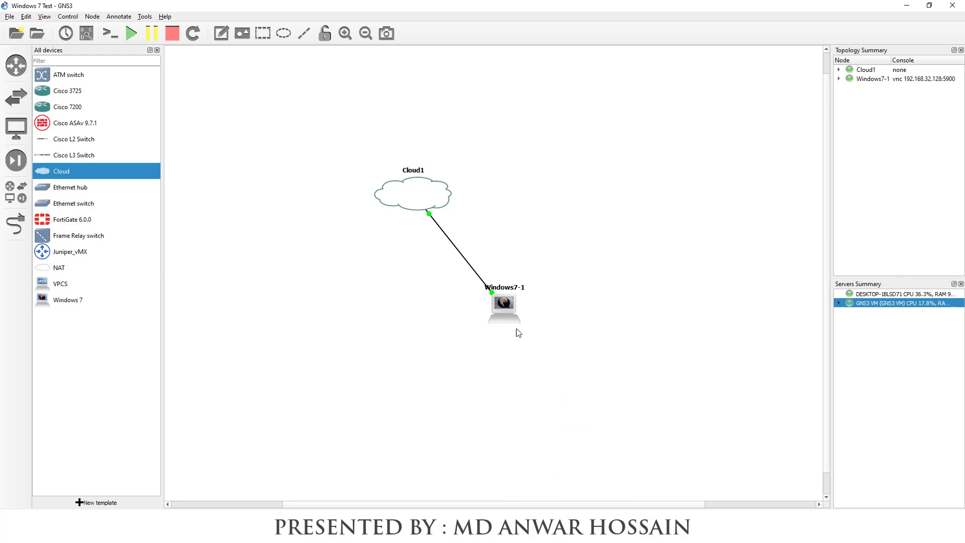
right_click(508, 306)
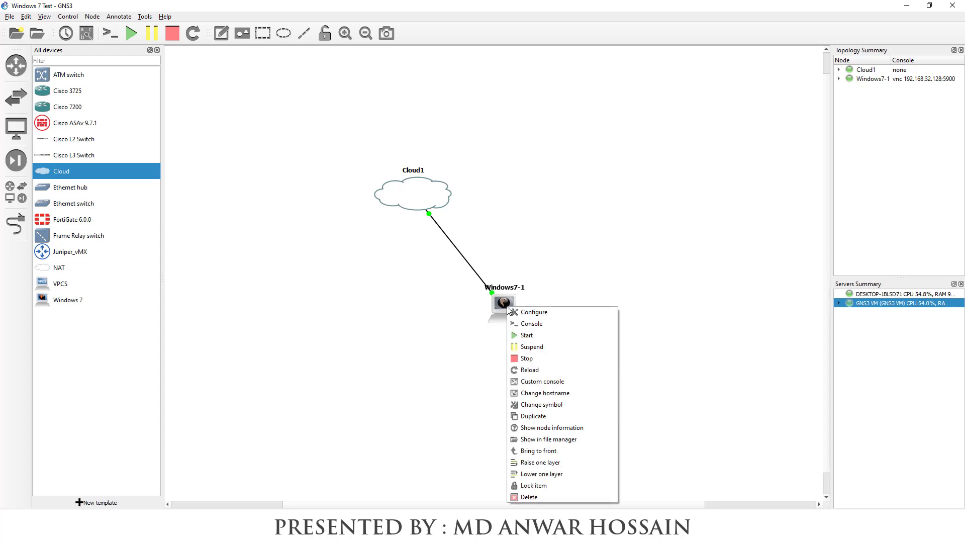
click(519, 324)
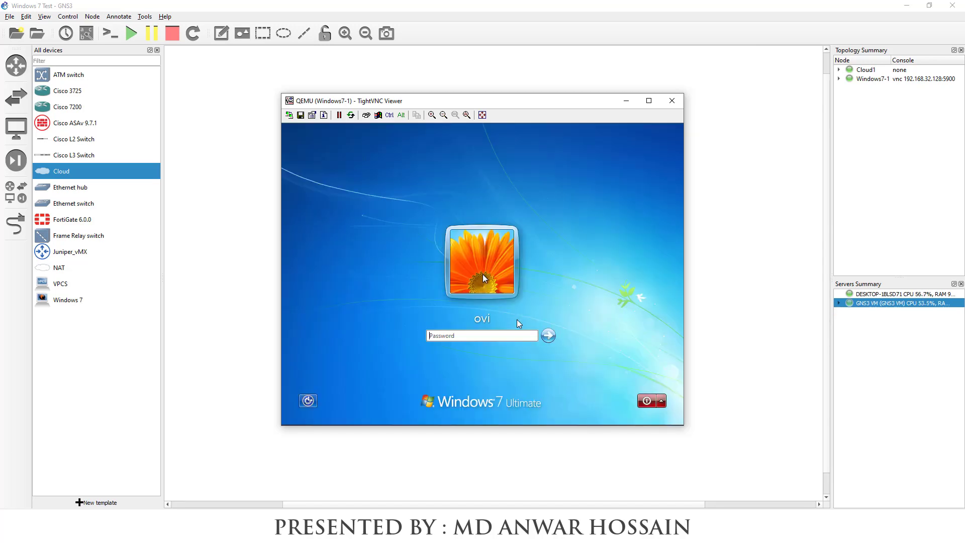
- Log in to Windows 7 with the account password and set the network location to Work
click(457, 335)
text(•••)
key(Return)
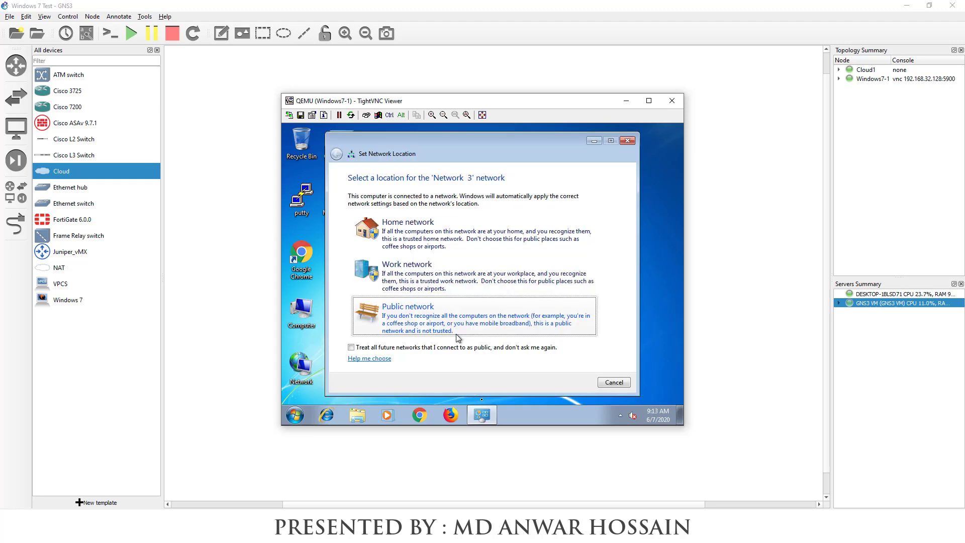
click(412, 274)
click(610, 381)
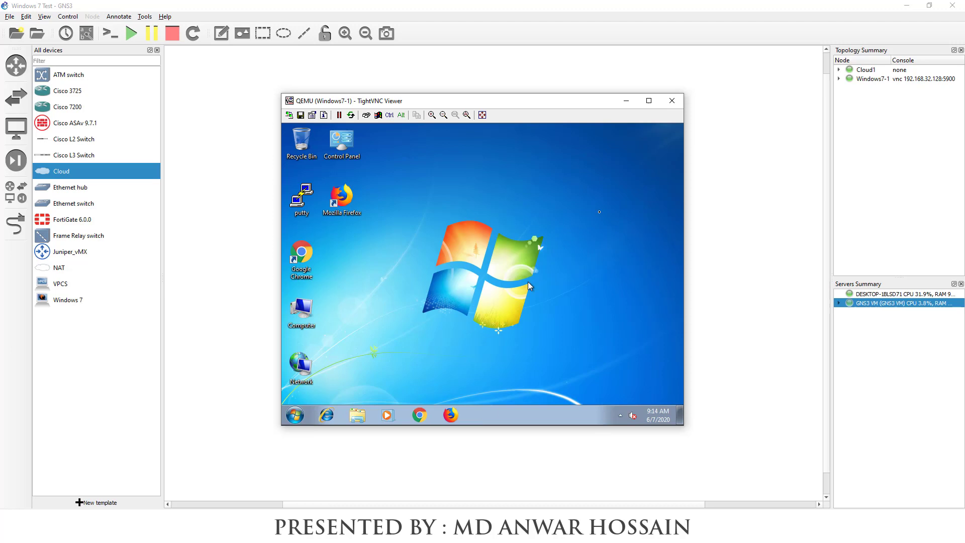
right_click(427, 320)
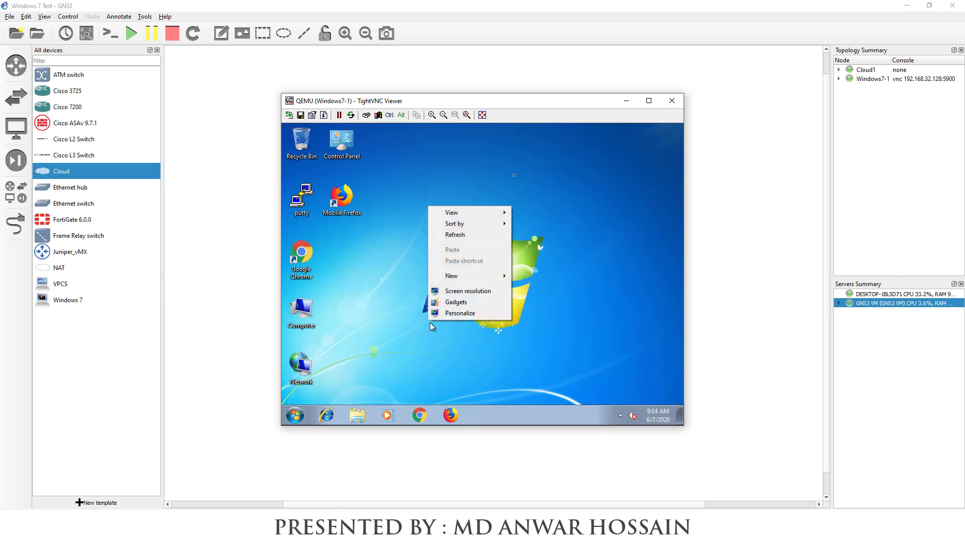
- From a cmd prompt launched via Run, ping 8.8.8.8 and get four replies
click(472, 235)
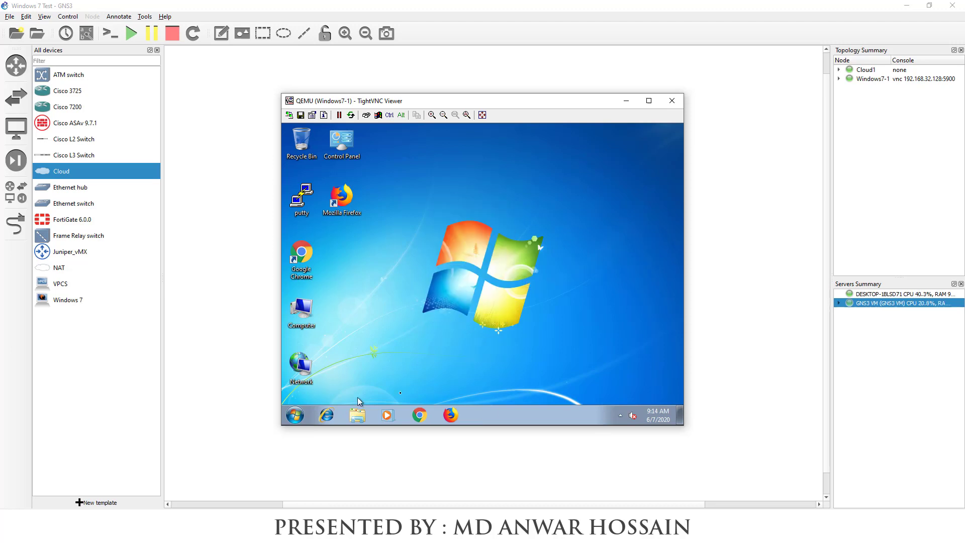
click(296, 415)
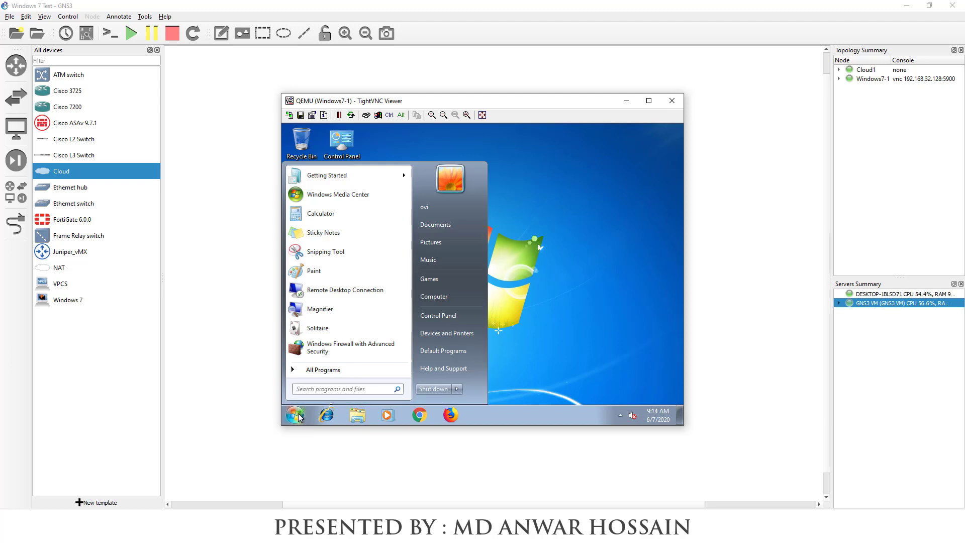
text(run)
key(Return)
text(cmd)
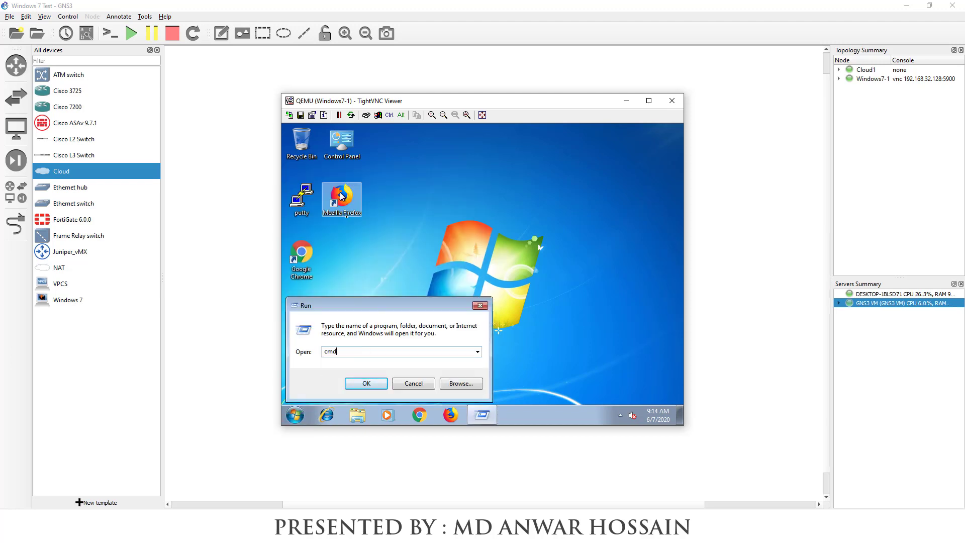
key(Return)
text(ping)
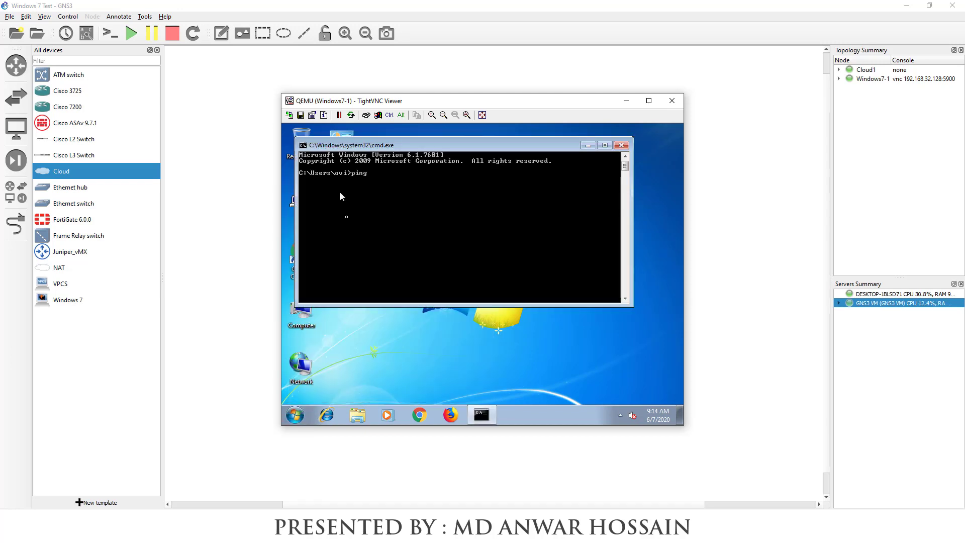
text( 8.8.8.8)
key(Return)
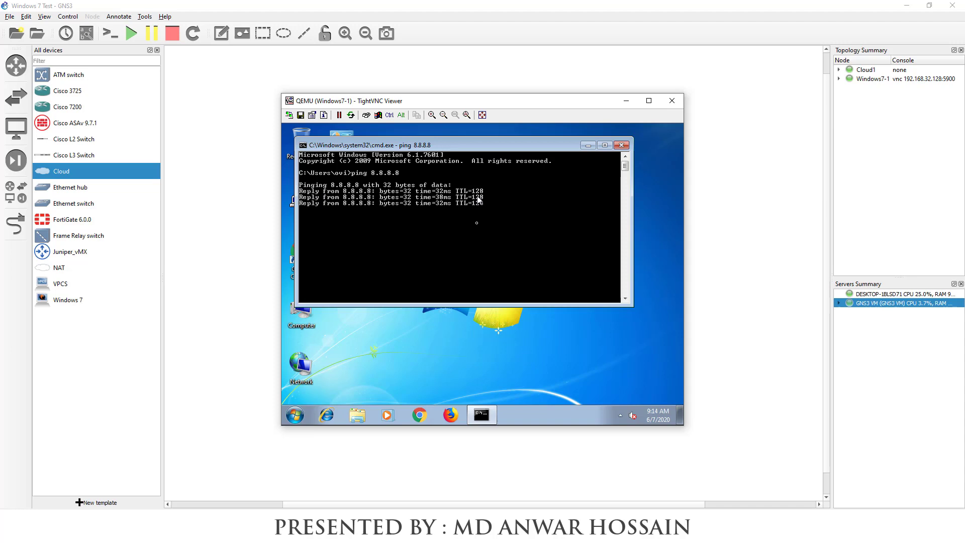
- Close the command prompt and shut down the Windows 7 guest
click(623, 146)
click(295, 415)
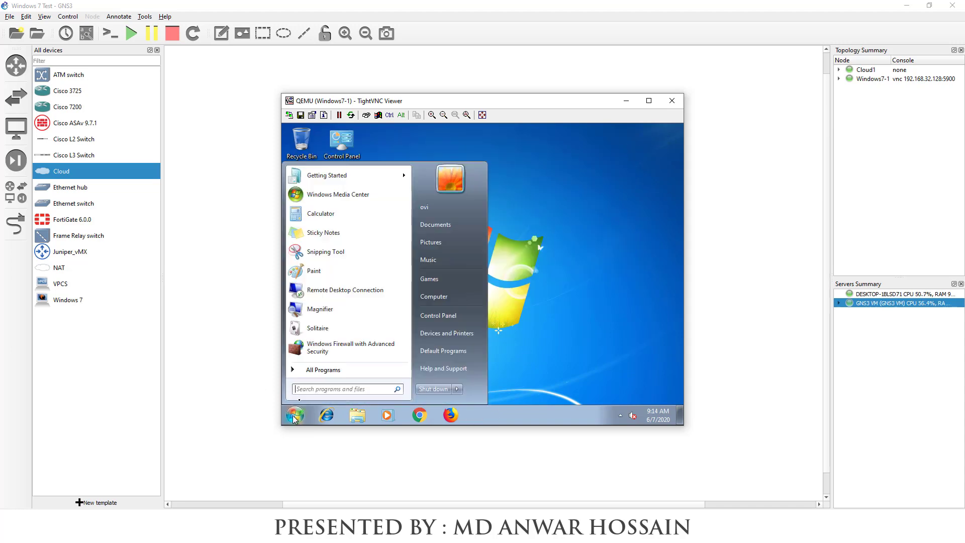
click(442, 395)
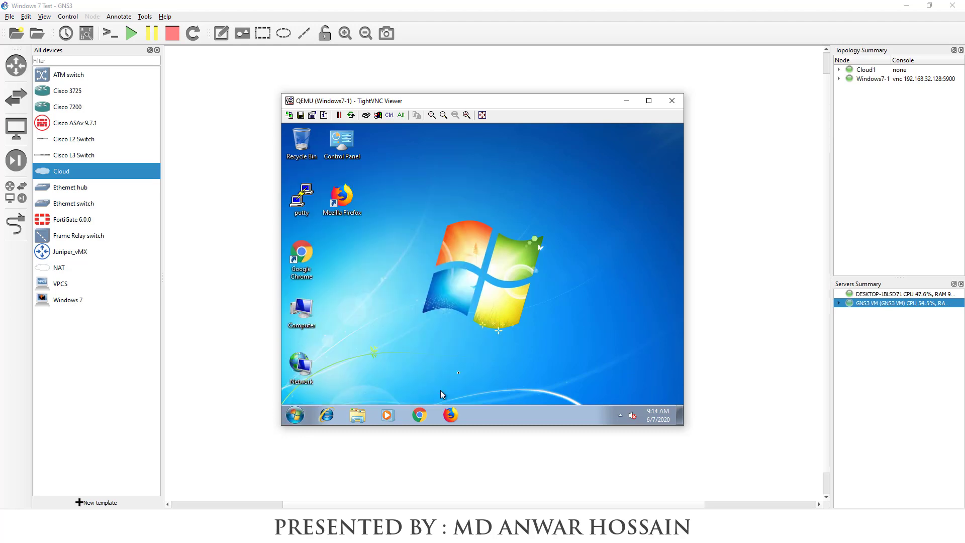